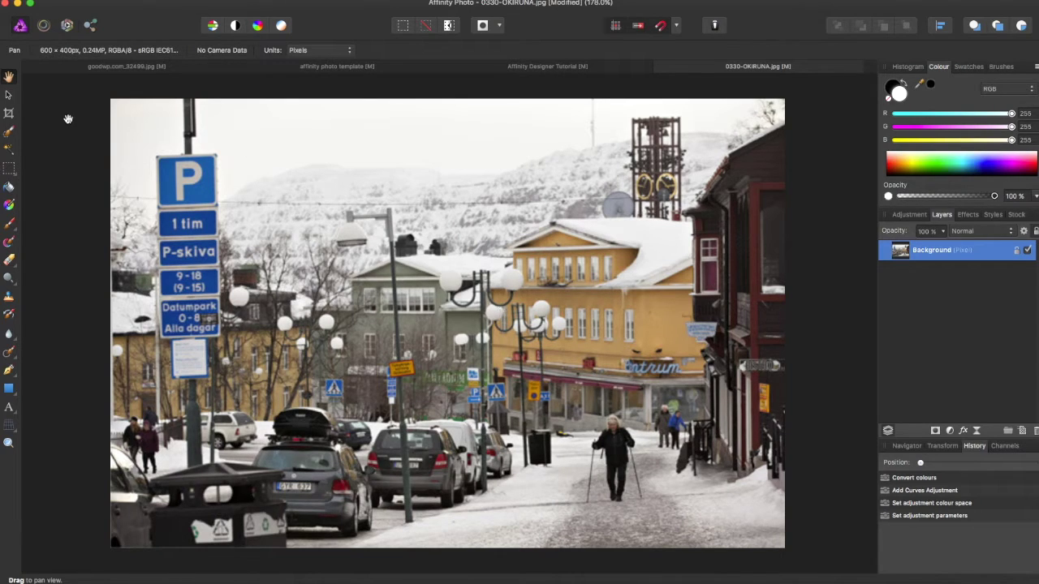
Set the street photo's colour format to RGB (16 bit) from the Document menu.
{"action": "left_click", "coordinate": [190, 0]}
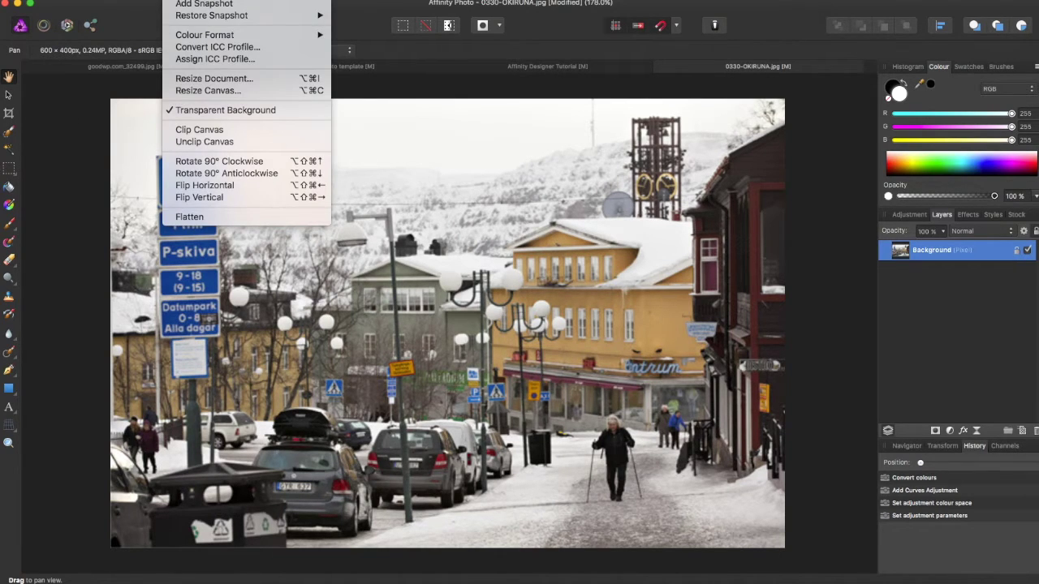
{"action": "mouse_move", "coordinate": [226, 38]}
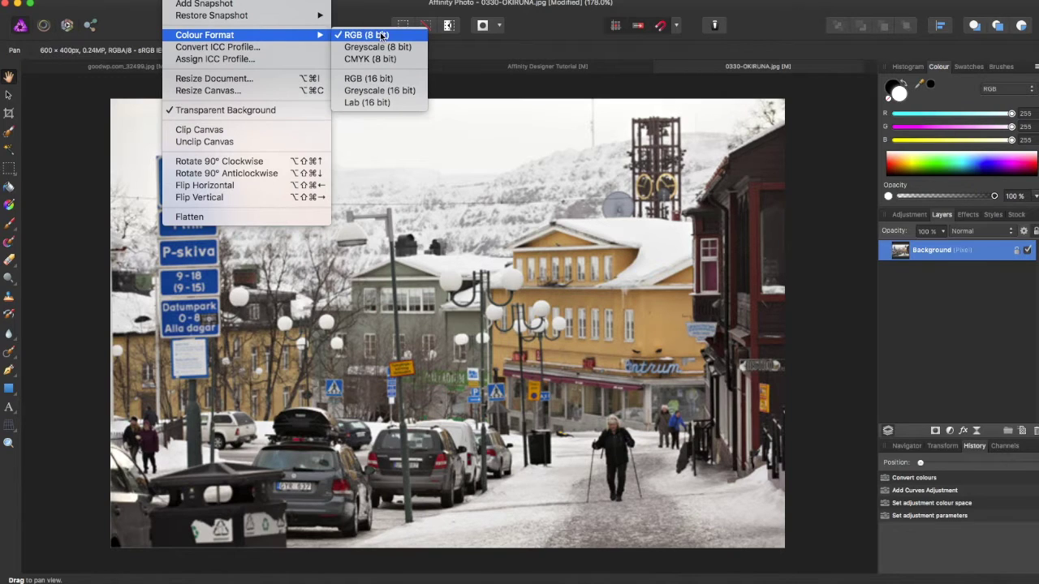
{"action": "left_click", "coordinate": [373, 78]}
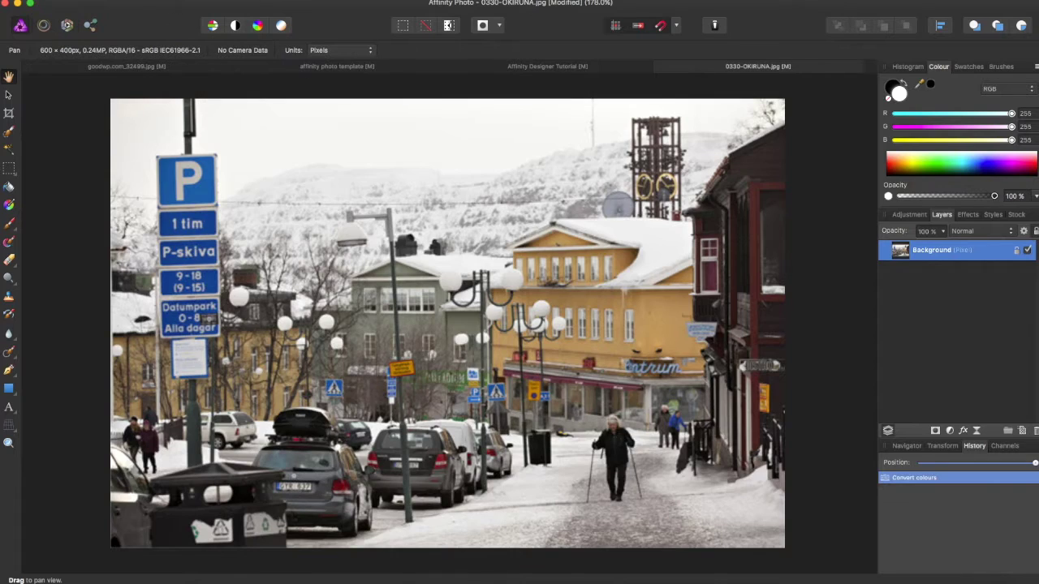
{"action": "left_click", "coordinate": [195, 0]}
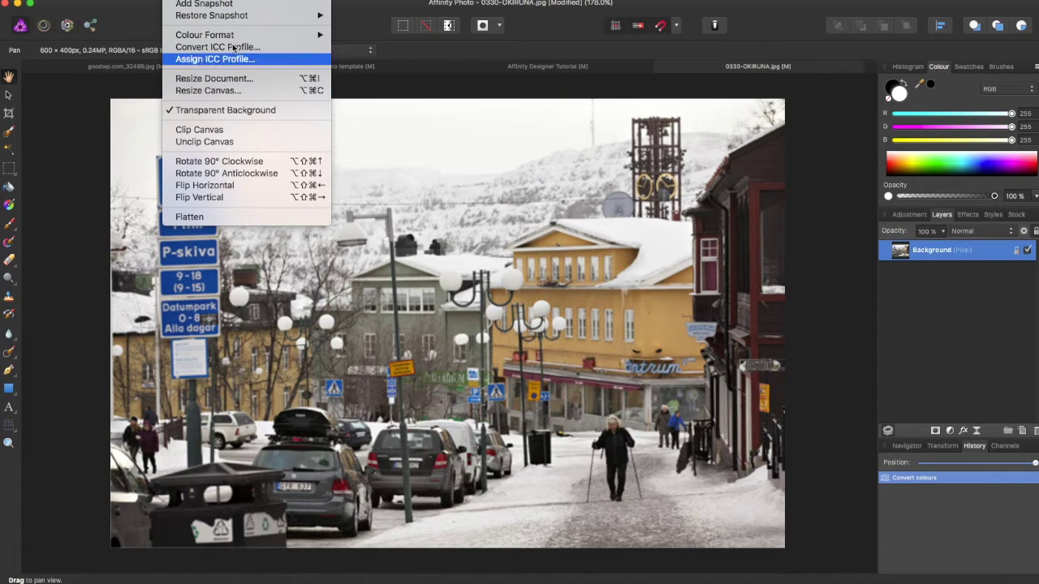
{"action": "mouse_move", "coordinate": [244, 35]}
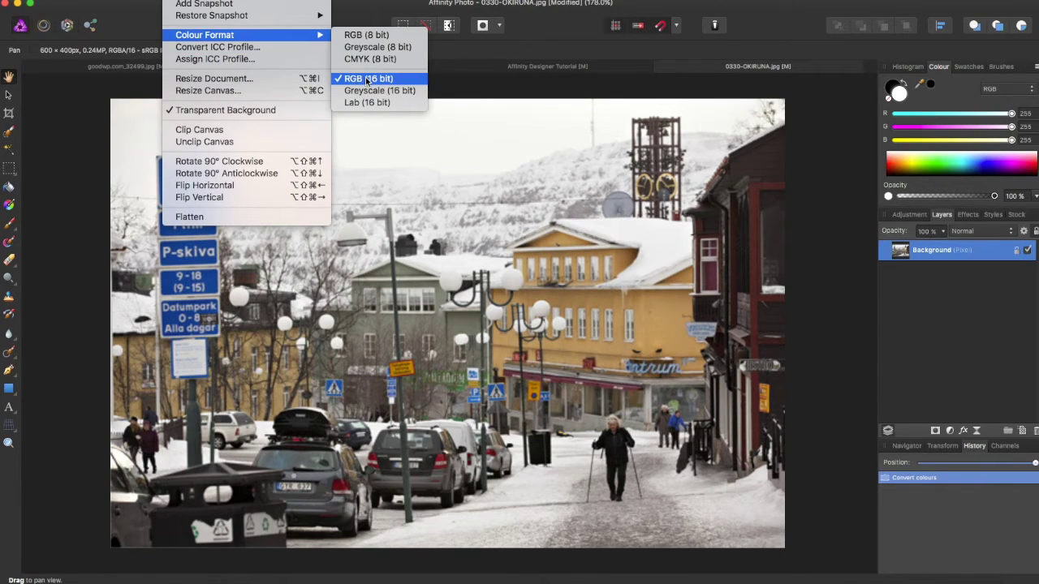
{"action": "left_click", "coordinate": [86, 78]}
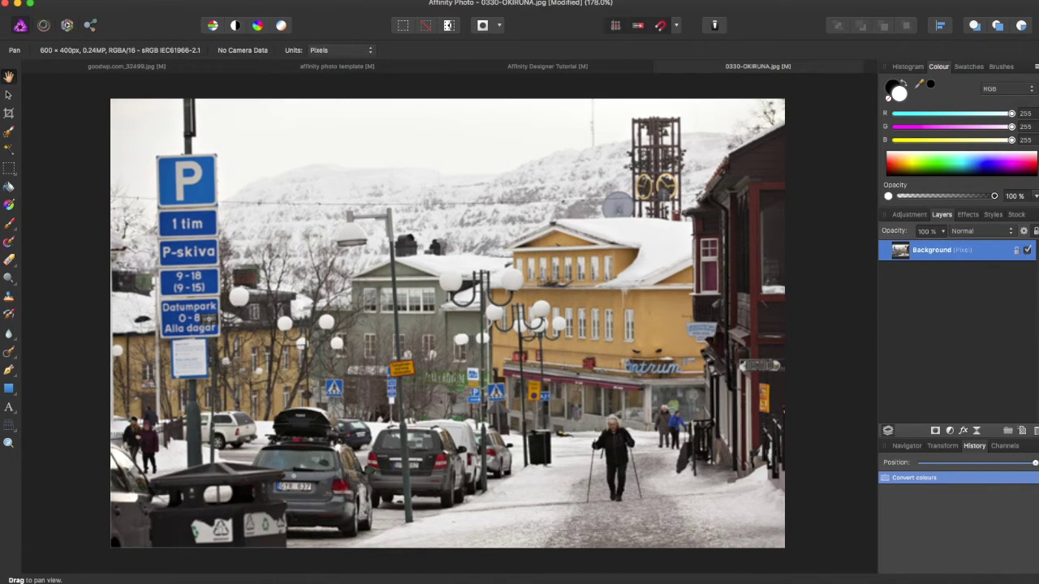
Add a Curves adjustment layer and set its colour space to LAB.
{"action": "left_click", "coordinate": [244, 1]}
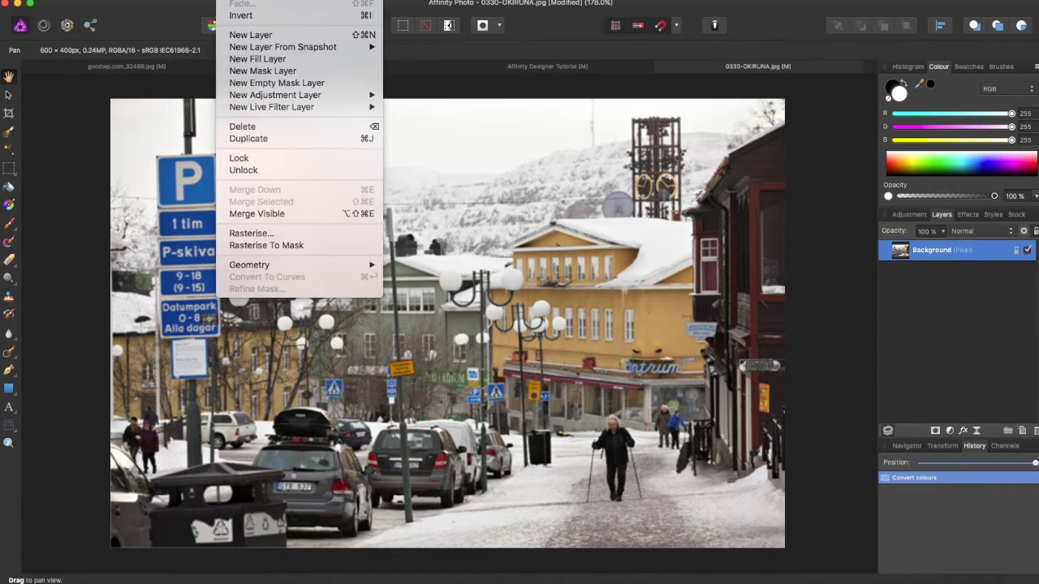
{"action": "mouse_move", "coordinate": [293, 98]}
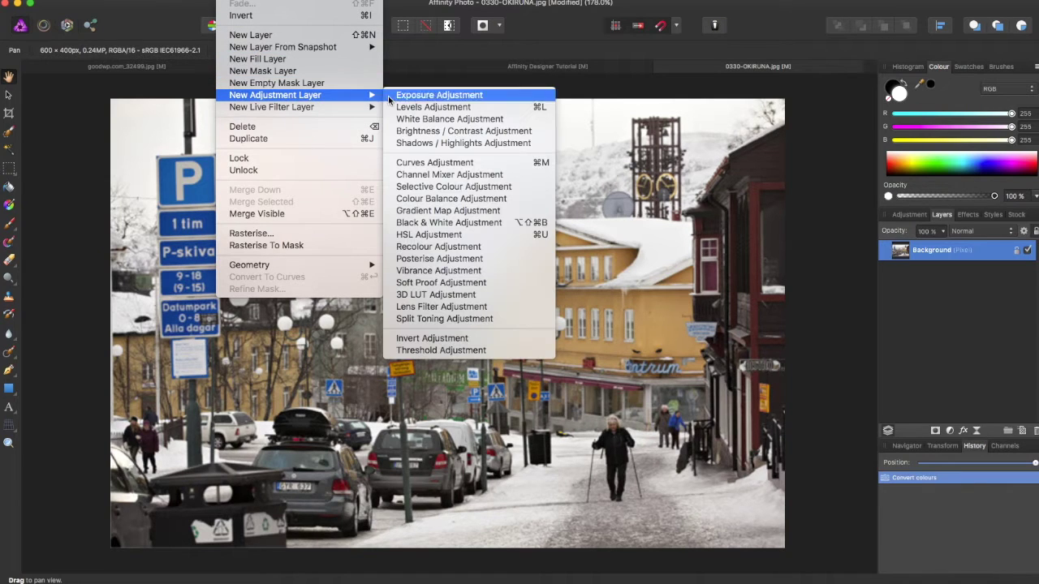
{"action": "left_click", "coordinate": [434, 165]}
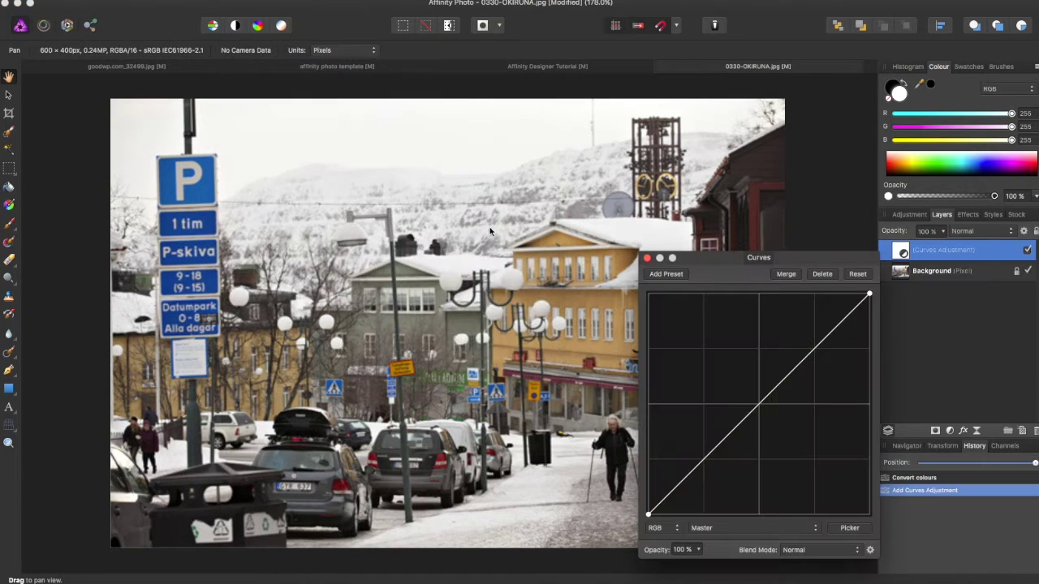
{"action": "left_click_drag", "start_coordinate": [696, 260], "coordinate": [730, 185]}
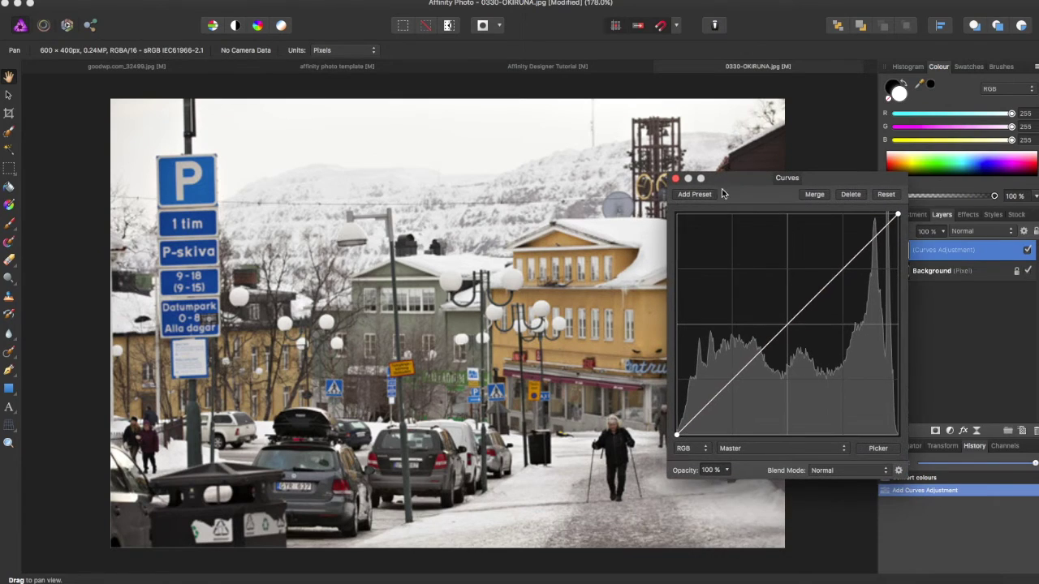
{"action": "left_click", "coordinate": [703, 452]}
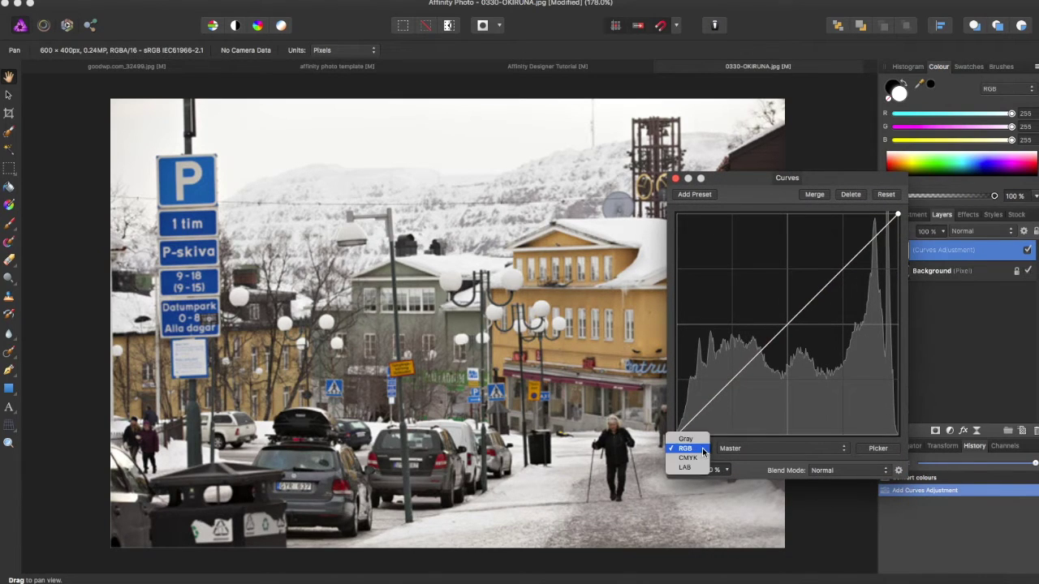
{"action": "left_click", "coordinate": [692, 469]}
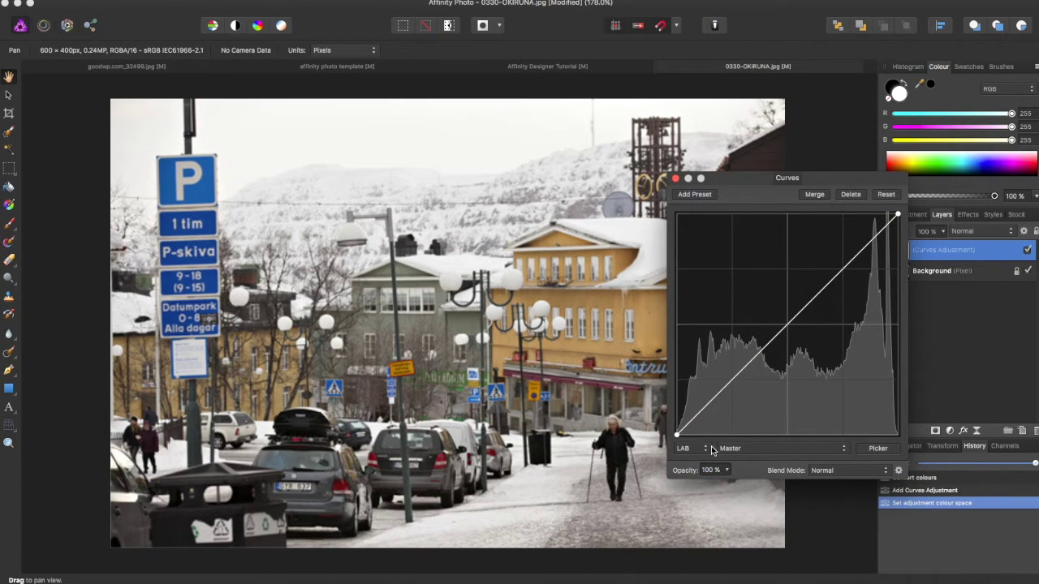
Add two control points on the Master curve and drag them into an S-shape.
{"action": "left_click", "coordinate": [733, 385]}
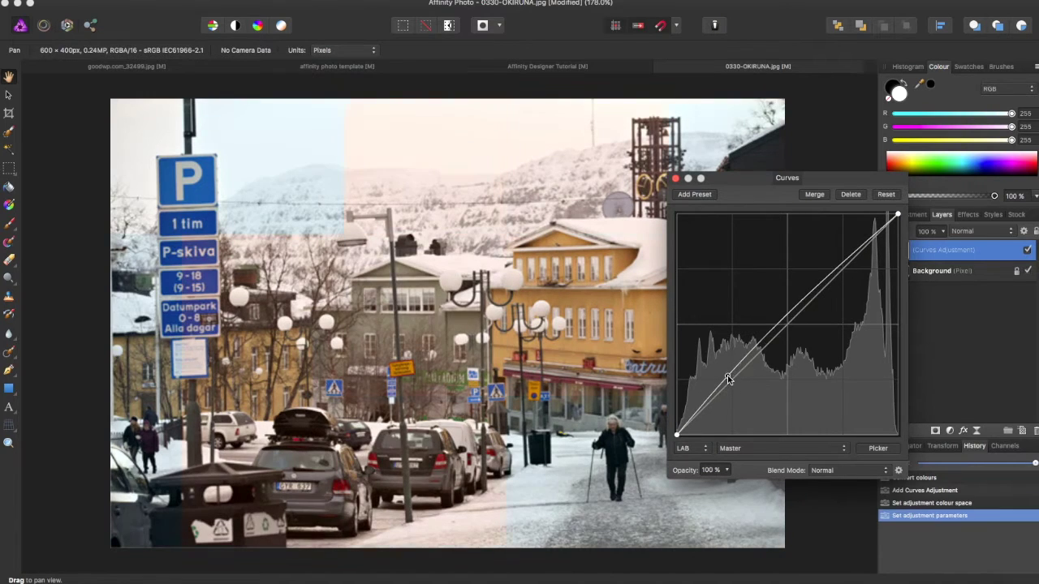
{"action": "left_click", "coordinate": [843, 269]}
{"action": "left_click_drag", "start_coordinate": [845, 269], "coordinate": [849, 273]}
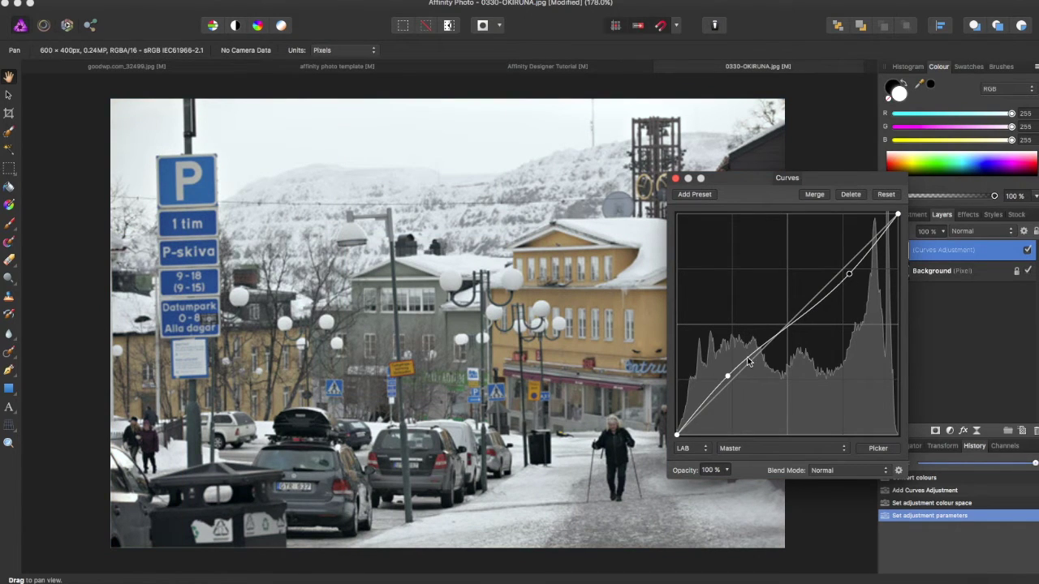
{"action": "left_click_drag", "start_coordinate": [728, 376], "coordinate": [728, 374]}
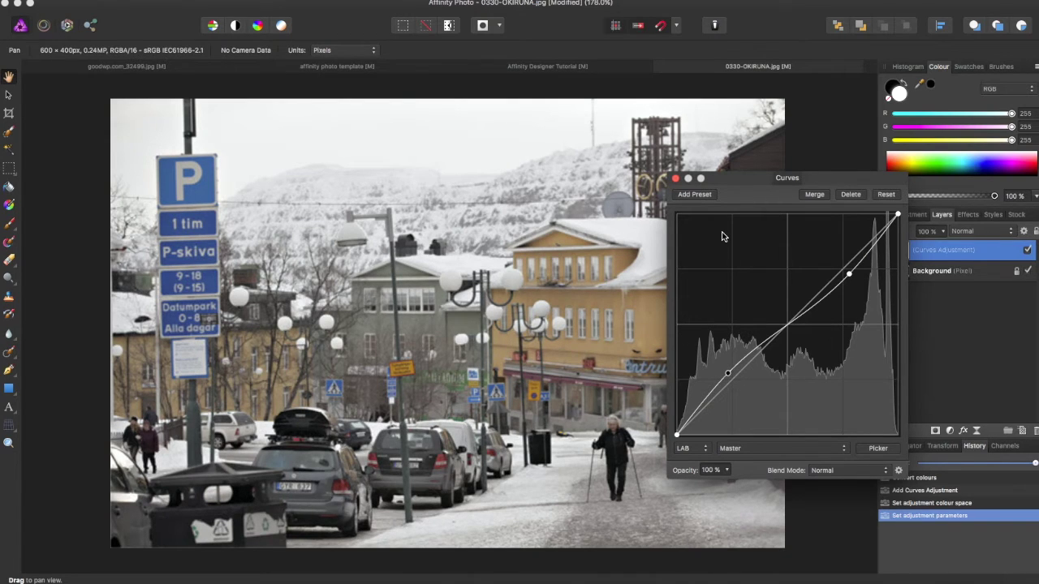
Leave the format at 16-bit RGB and close the Curves panel.
{"action": "left_click", "coordinate": [194, 0]}
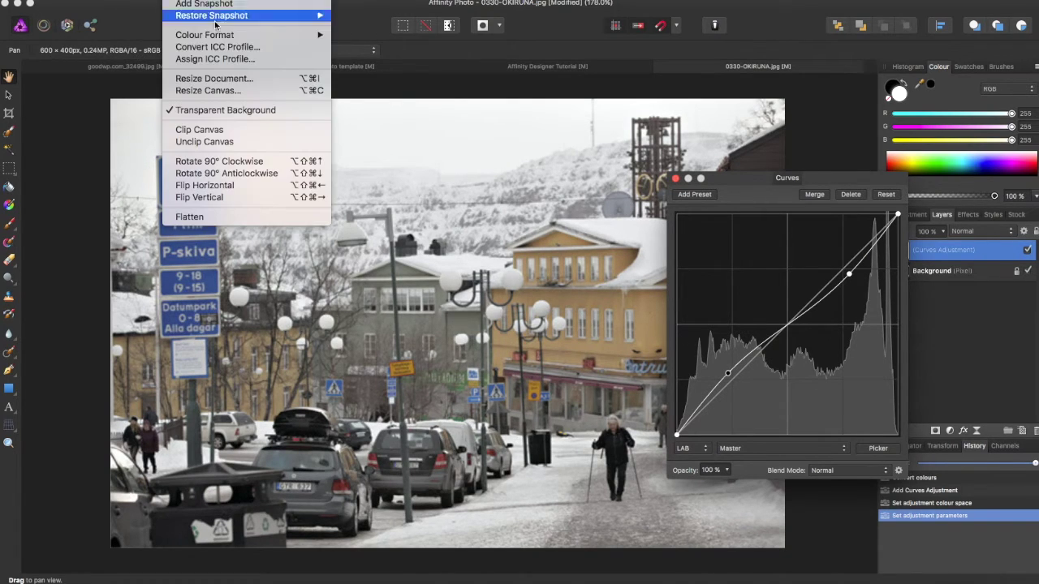
{"action": "mouse_move", "coordinate": [317, 35]}
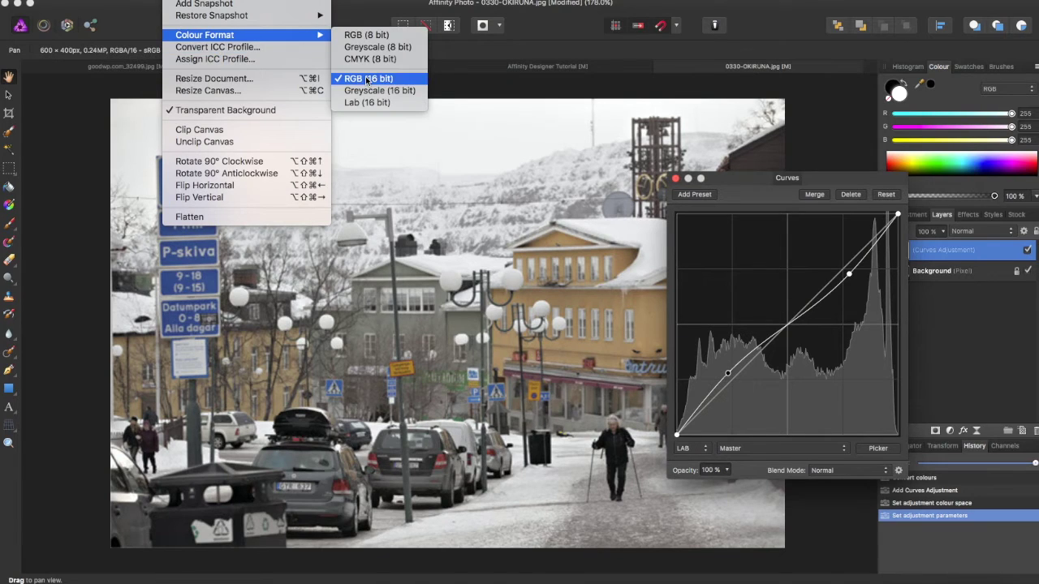
{"action": "left_click", "coordinate": [453, 100]}
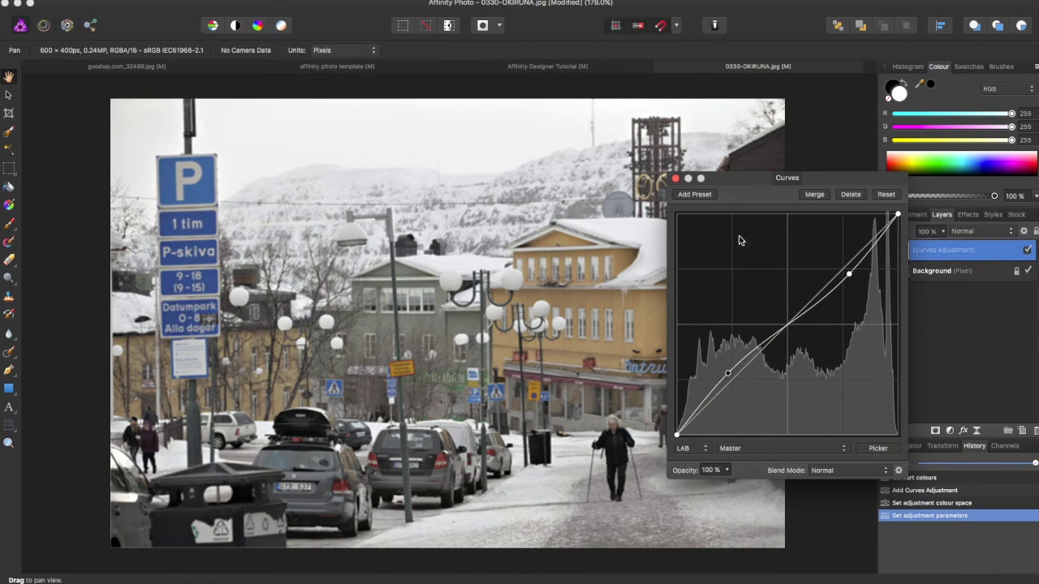
{"action": "left_click", "coordinate": [675, 179]}
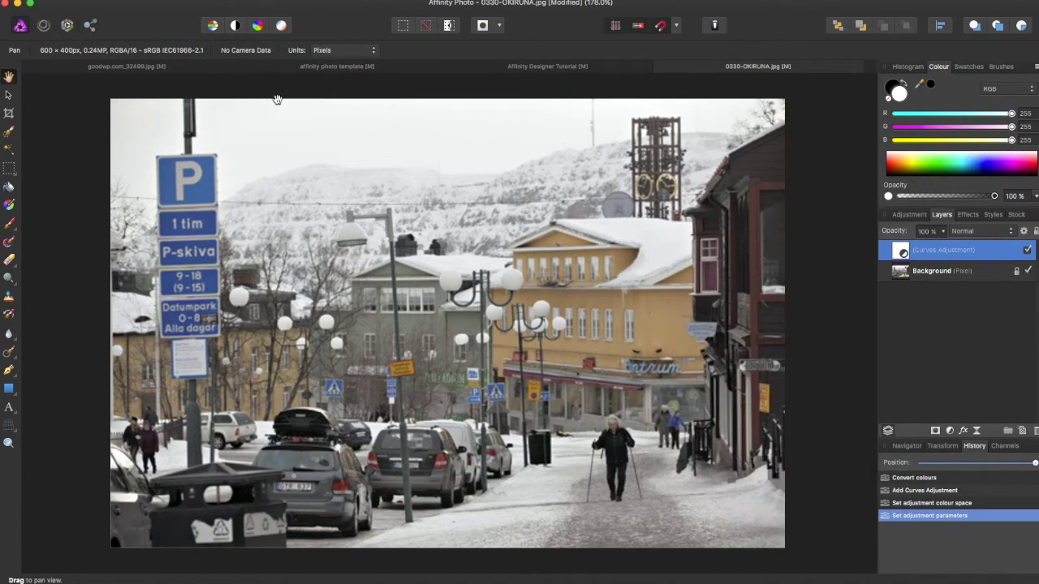
Convert the document to the Lab (16 bit) colour format.
{"action": "left_click", "coordinate": [174, 0]}
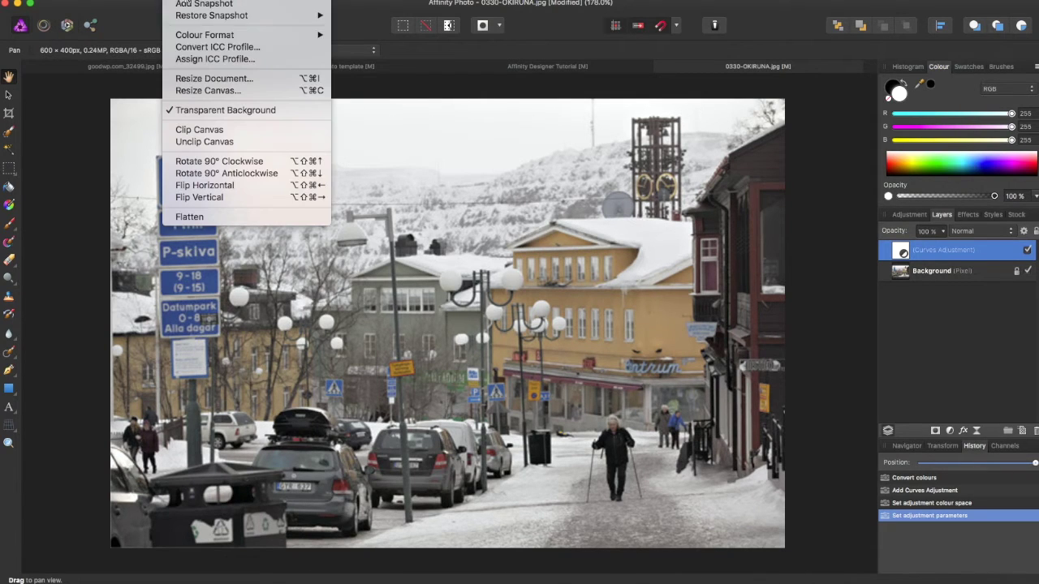
{"action": "mouse_move", "coordinate": [303, 36]}
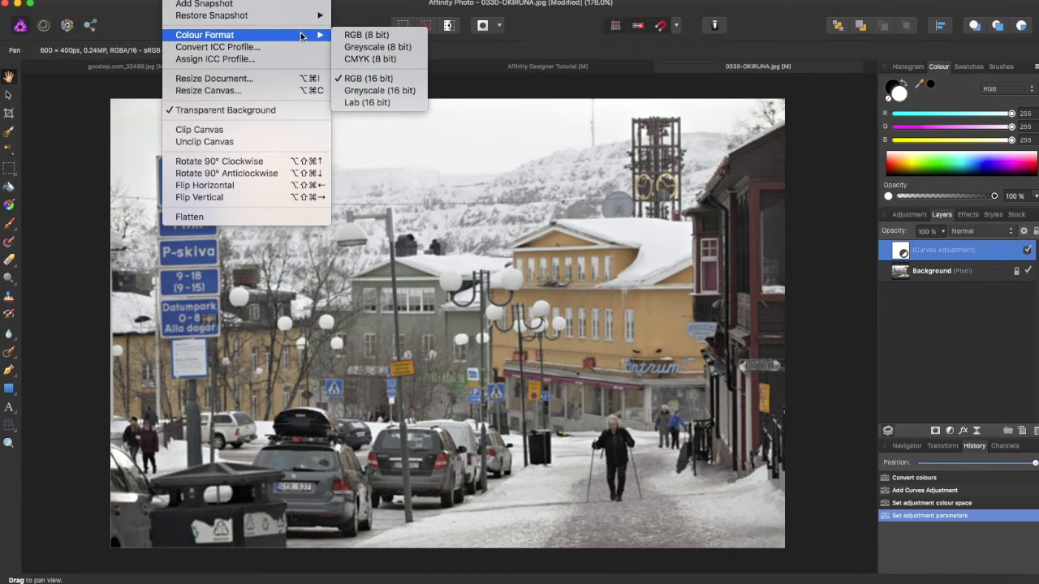
{"action": "left_click", "coordinate": [378, 103]}
{"action": "left_click", "coordinate": [174, 0]}
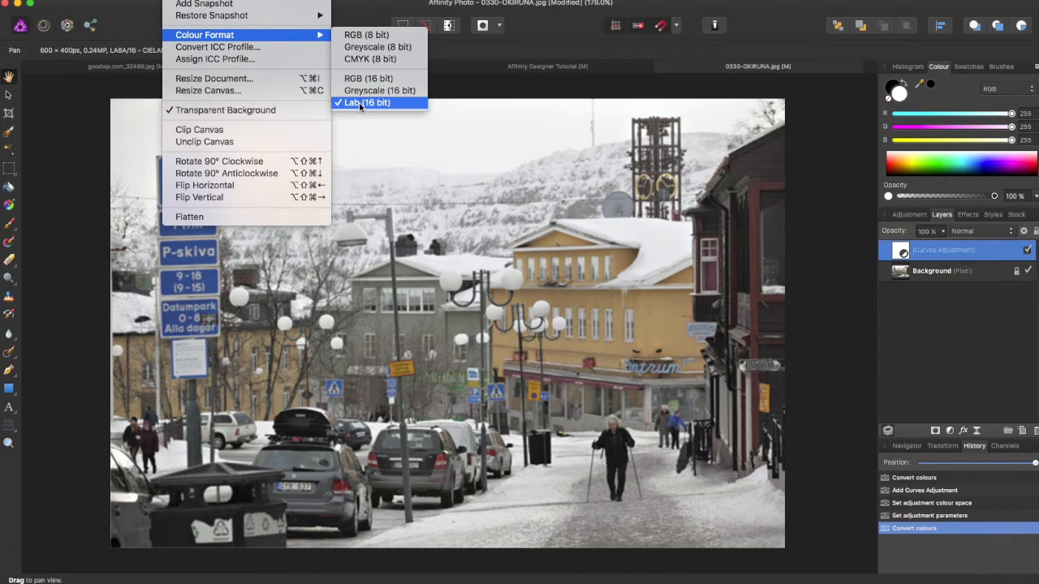
{"action": "left_click", "coordinate": [100, 104]}
Add a Channel Mixer adjustment in RGB with red contributing 85% to the Red output.
{"action": "left_click", "coordinate": [231, 0]}
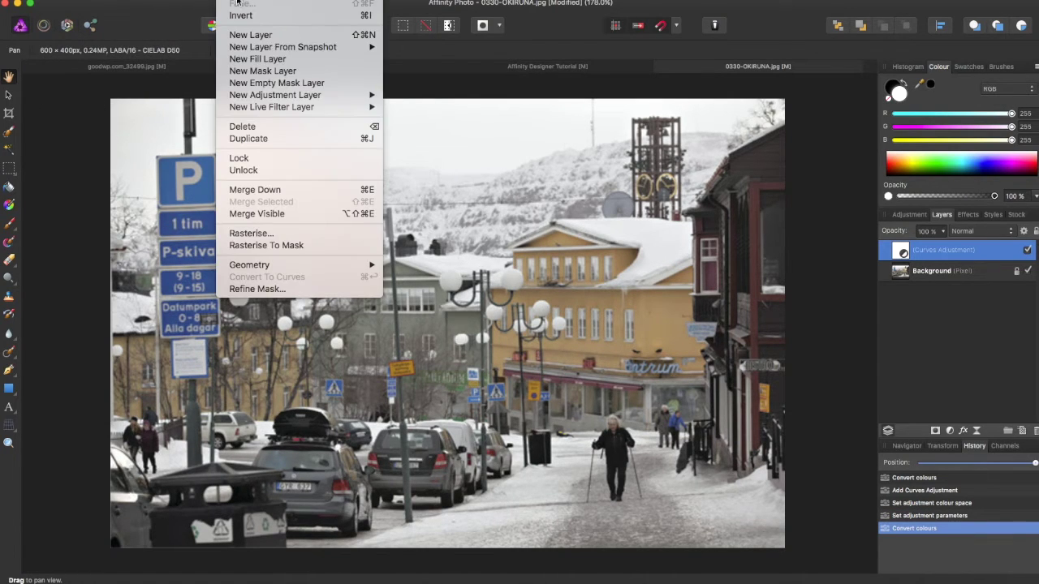
{"action": "mouse_move", "coordinate": [256, 96]}
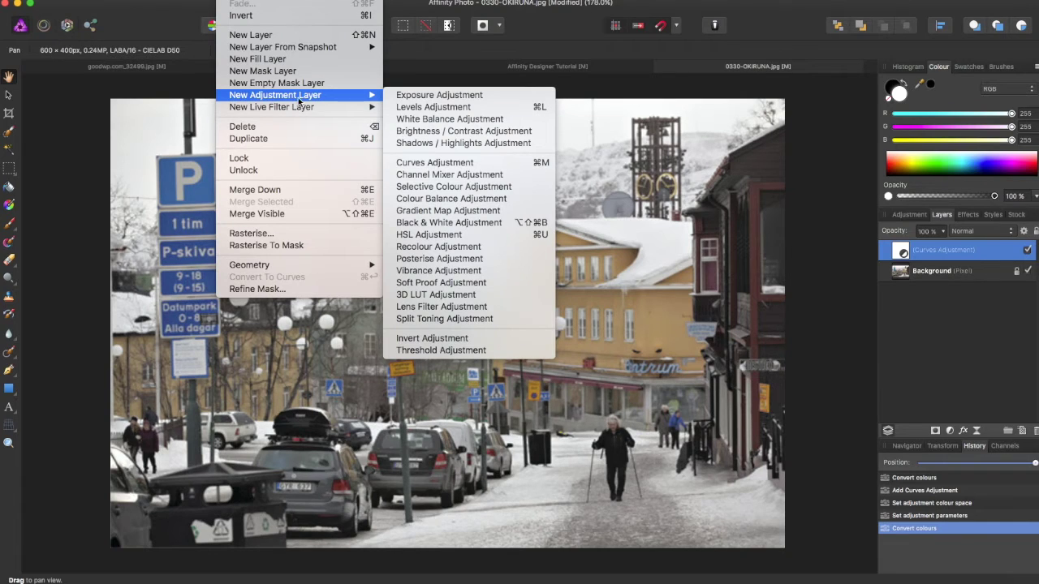
{"action": "left_click", "coordinate": [421, 175]}
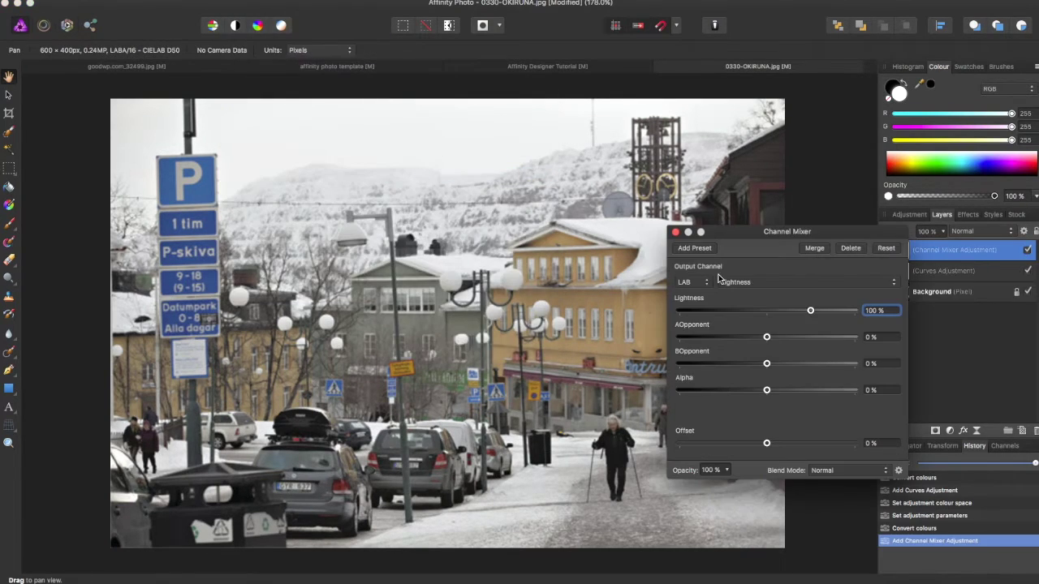
{"action": "left_click_drag", "start_coordinate": [741, 234], "coordinate": [764, 168]}
{"action": "left_click", "coordinate": [730, 215]}
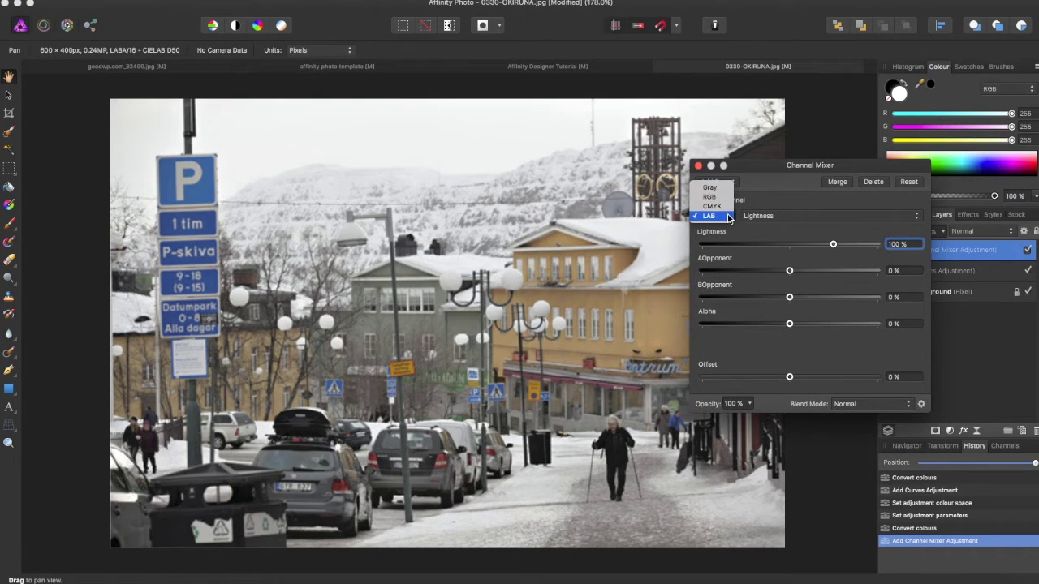
{"action": "left_click", "coordinate": [730, 197]}
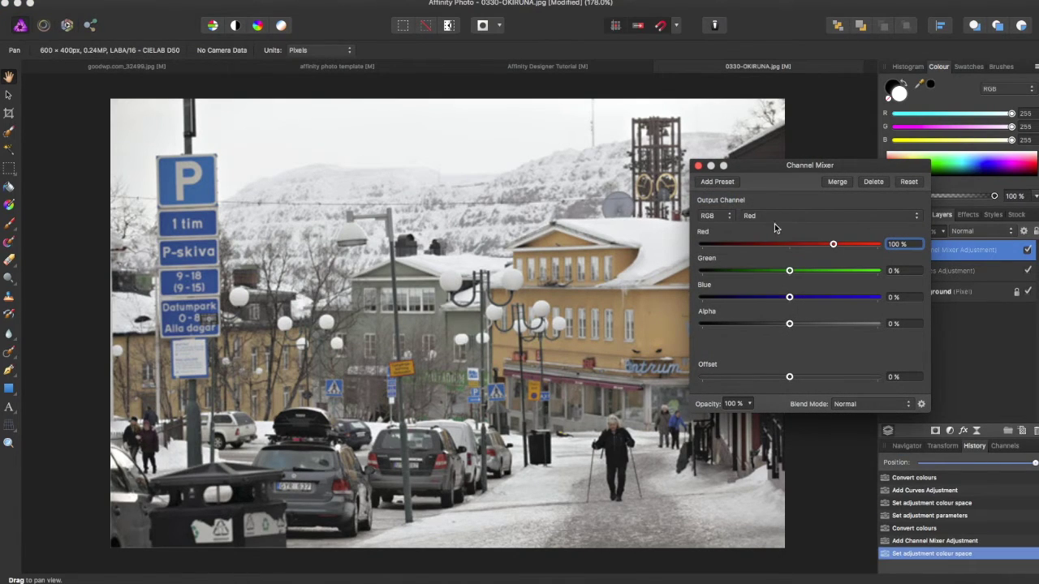
{"action": "left_click", "coordinate": [832, 246]}
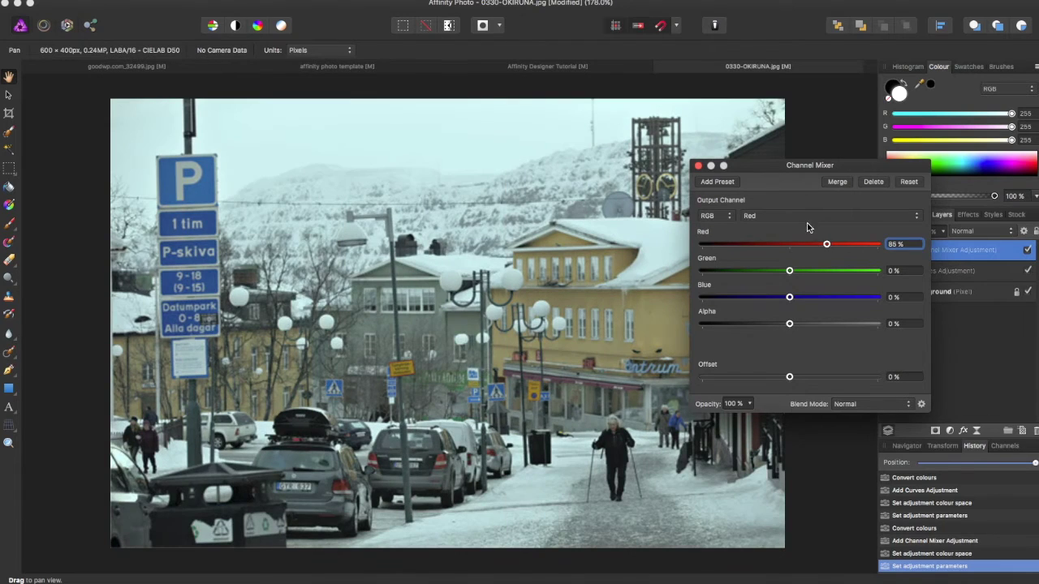
Mix about 20% red into the Green output channel.
{"action": "left_click", "coordinate": [803, 217]}
{"action": "left_click", "coordinate": [801, 225]}
{"action": "left_click_drag", "start_coordinate": [790, 244], "coordinate": [823, 271]}
{"action": "left_click", "coordinate": [772, 216]}
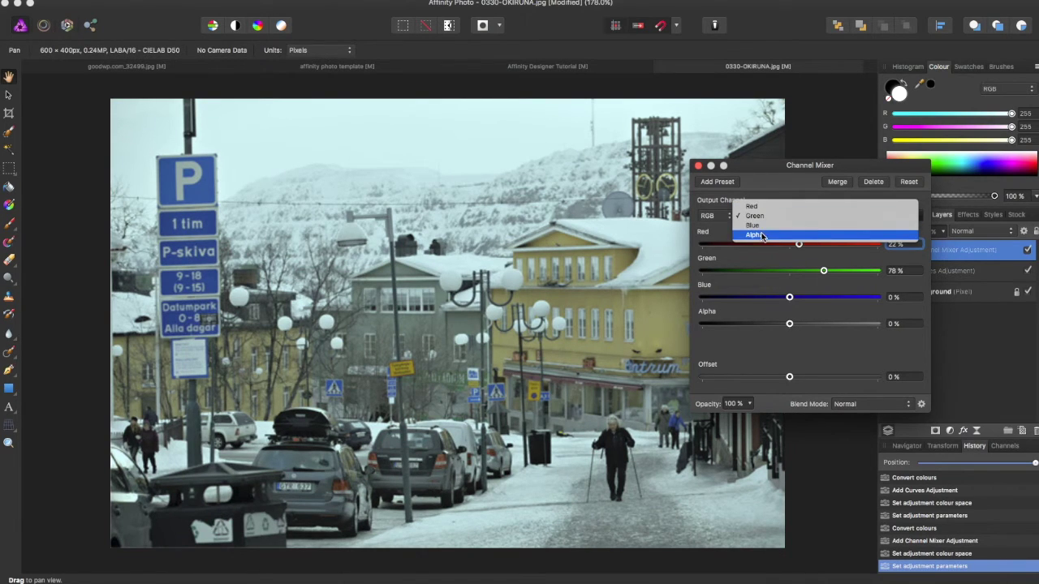
{"action": "key", "text": "Escape"}
Confirm red at 85% in the Red output, select Blue output, and close the mixer.
{"action": "left_click", "coordinate": [764, 216]}
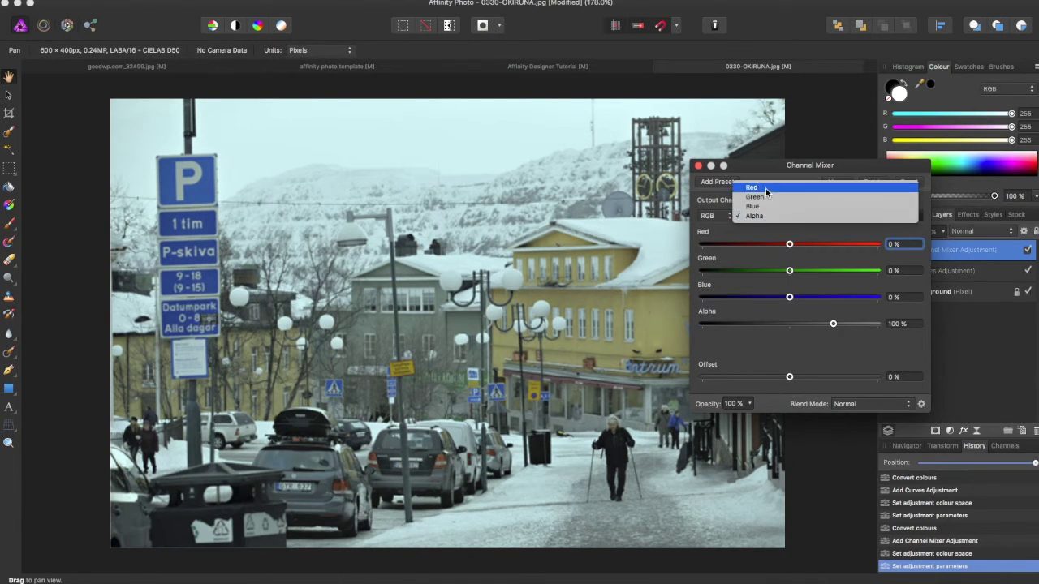
{"action": "left_click", "coordinate": [752, 187]}
{"action": "mouse_move", "coordinate": [789, 244]}
{"action": "left_mouse_down"}
{"action": "mouse_move", "coordinate": [828, 245]}
{"action": "mouse_move", "coordinate": [782, 271]}
{"action": "mouse_move", "coordinate": [799, 298]}
{"action": "mouse_move", "coordinate": [786, 244]}
{"action": "left_mouse_up"}
{"action": "left_click", "coordinate": [770, 217]}
{"action": "left_click", "coordinate": [767, 234]}
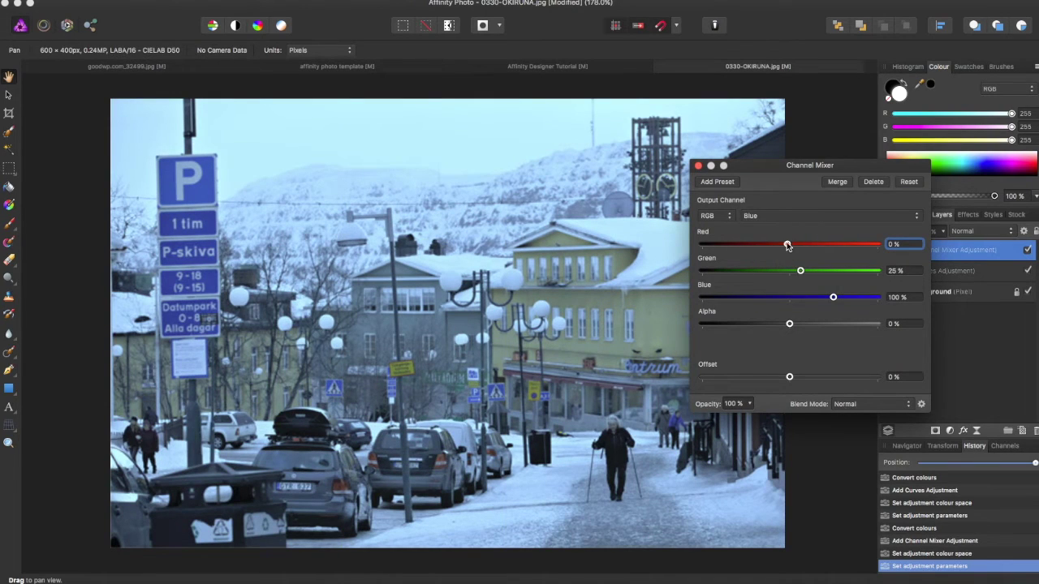
{"action": "left_click", "coordinate": [699, 166]}
{"action": "left_click", "coordinate": [239, 1]}
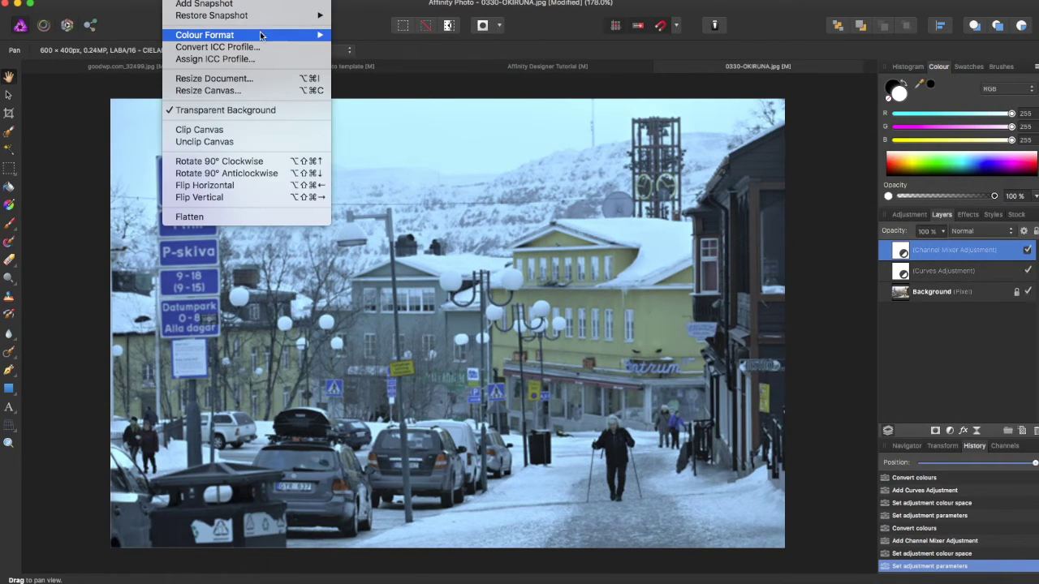
{"action": "mouse_move", "coordinate": [304, 36]}
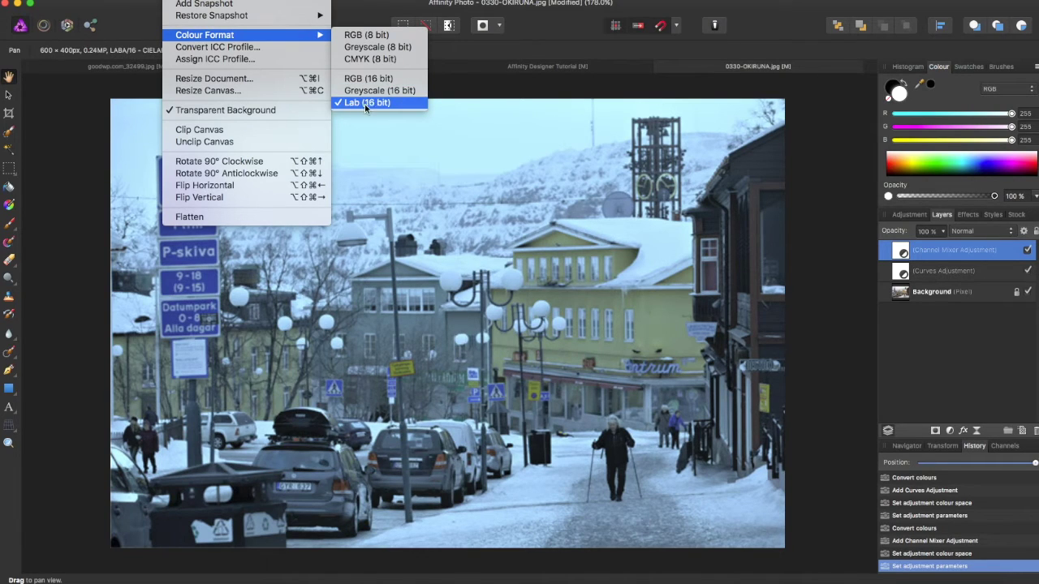
{"action": "left_click", "coordinate": [519, 85]}
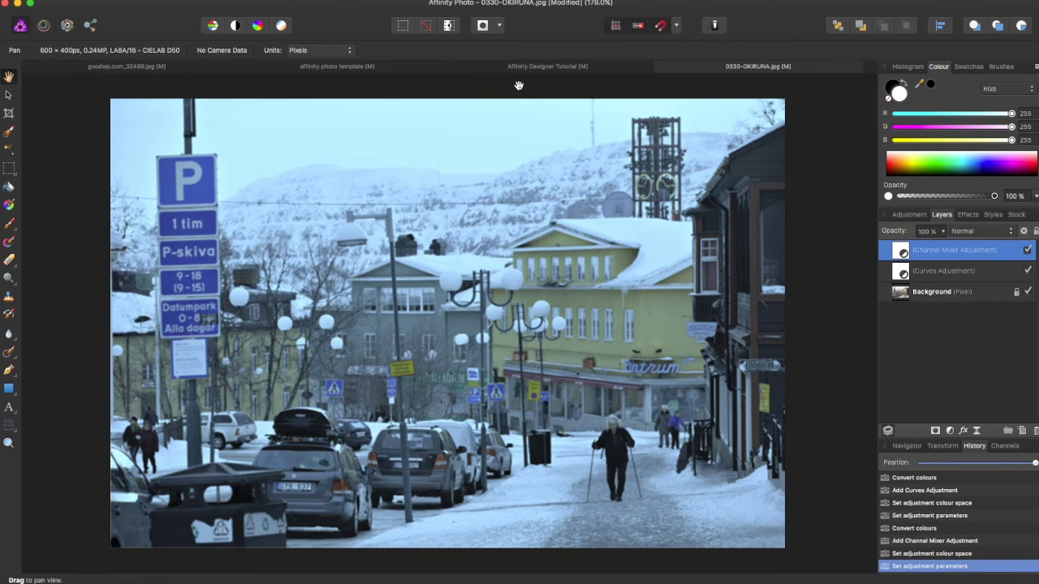
Convert the document from Lab back to the RGB (16 bit) colour format.
{"action": "left_click", "coordinate": [187, 0]}
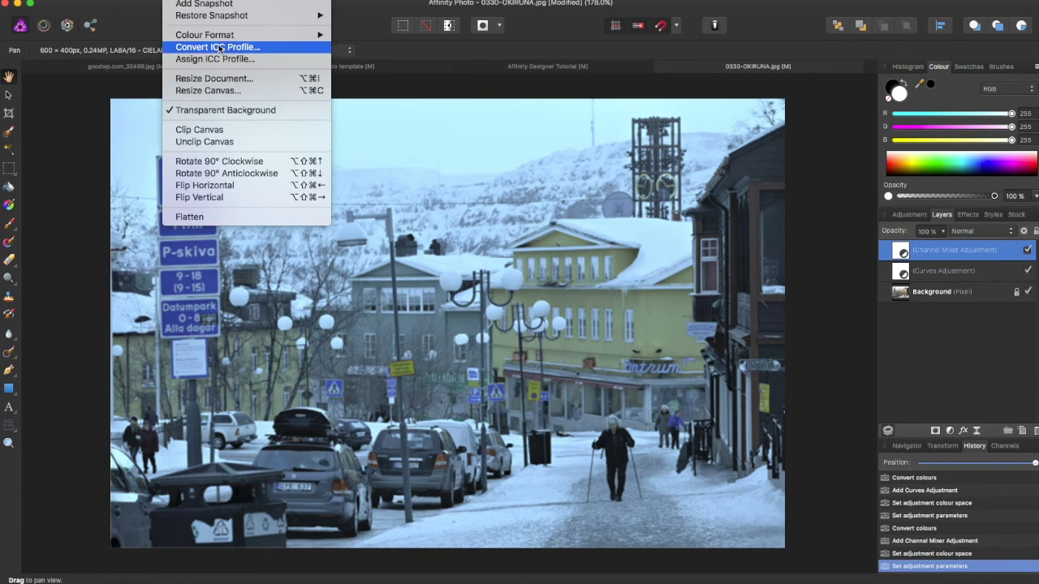
{"action": "mouse_move", "coordinate": [308, 34]}
{"action": "left_click", "coordinate": [367, 82]}
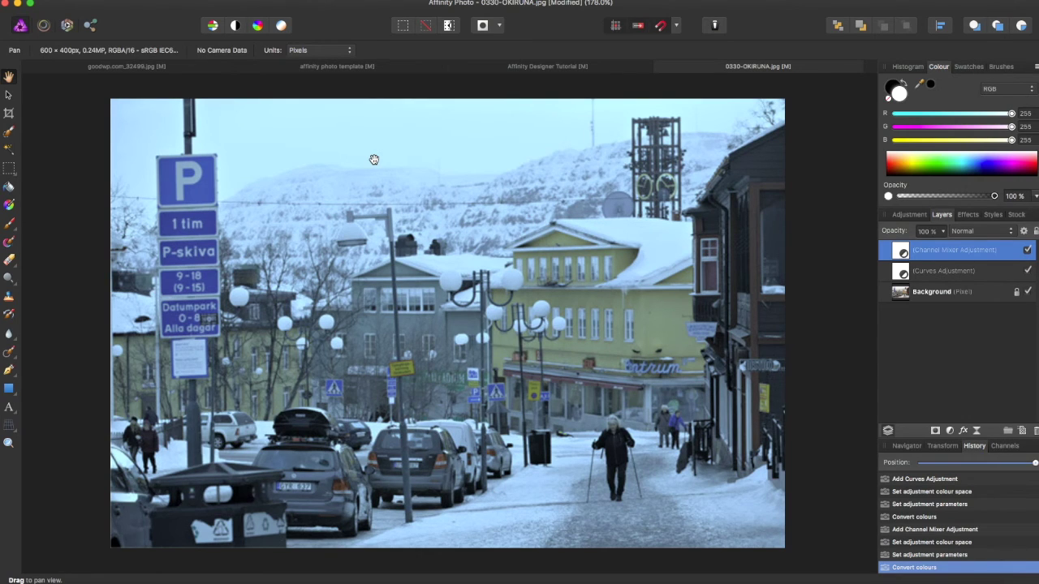
{"action": "right_click", "coordinate": [218, 139]}
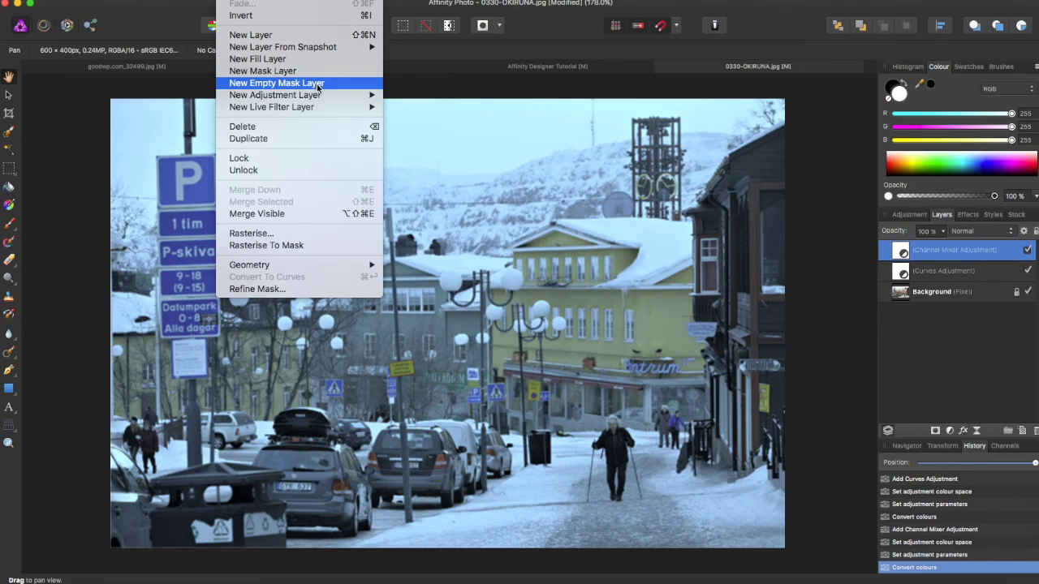
Add a new Curves layer, switch it to LAB, and bend its curve into an S-shape.
{"action": "mouse_move", "coordinate": [341, 96]}
{"action": "left_click", "coordinate": [431, 164]}
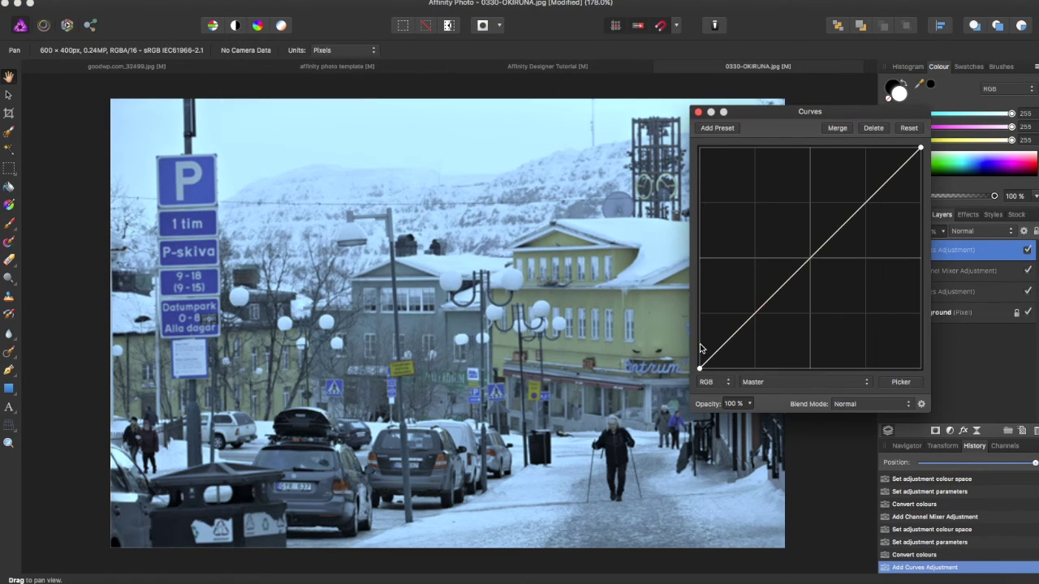
{"action": "left_click", "coordinate": [714, 381]}
{"action": "left_click", "coordinate": [713, 397]}
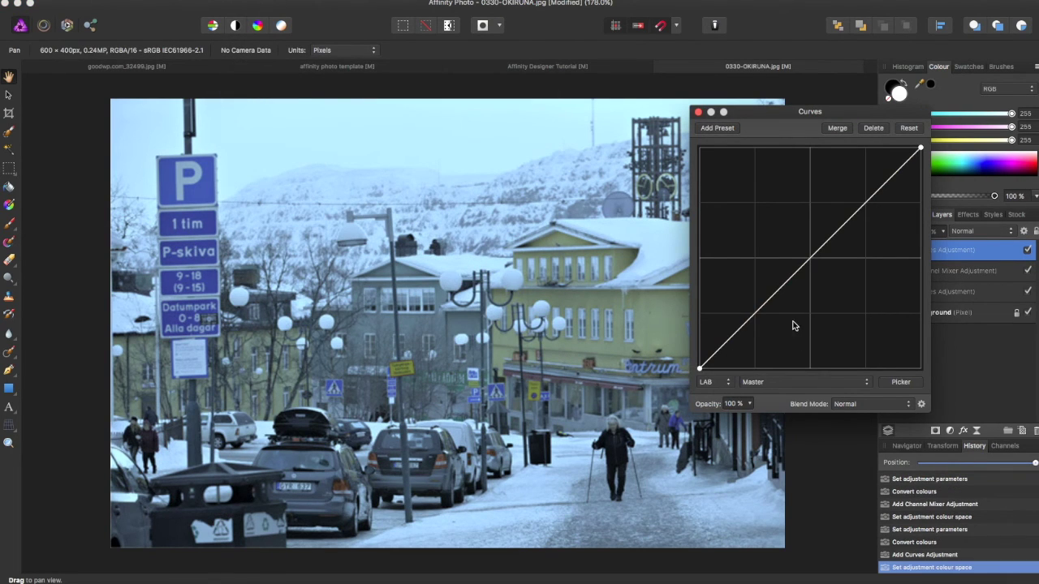
{"action": "left_click_drag", "start_coordinate": [761, 315], "coordinate": [736, 295]}
{"action": "left_click", "coordinate": [797, 219]}
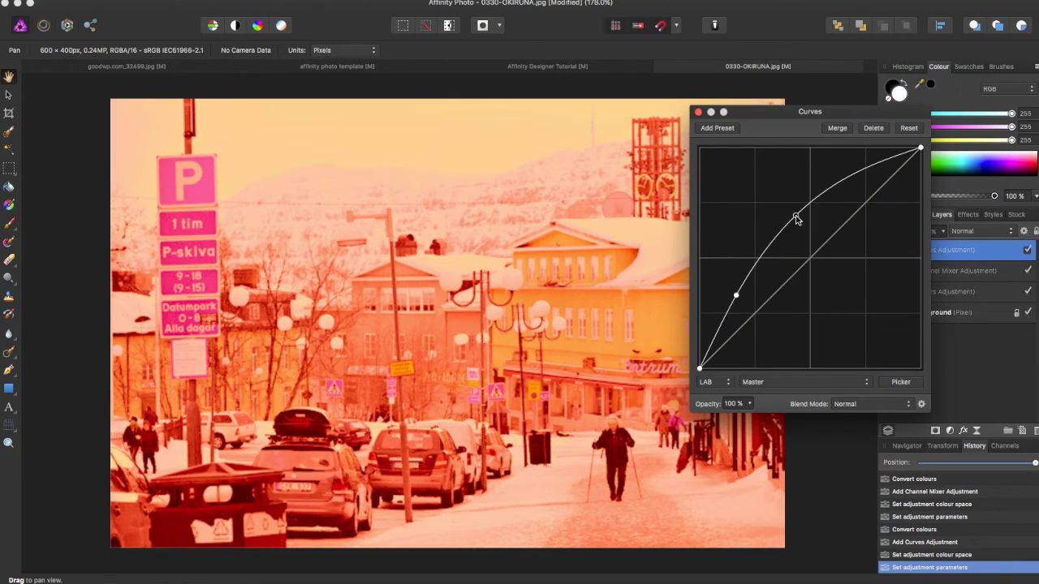
{"action": "left_click_drag", "start_coordinate": [796, 219], "coordinate": [885, 261]}
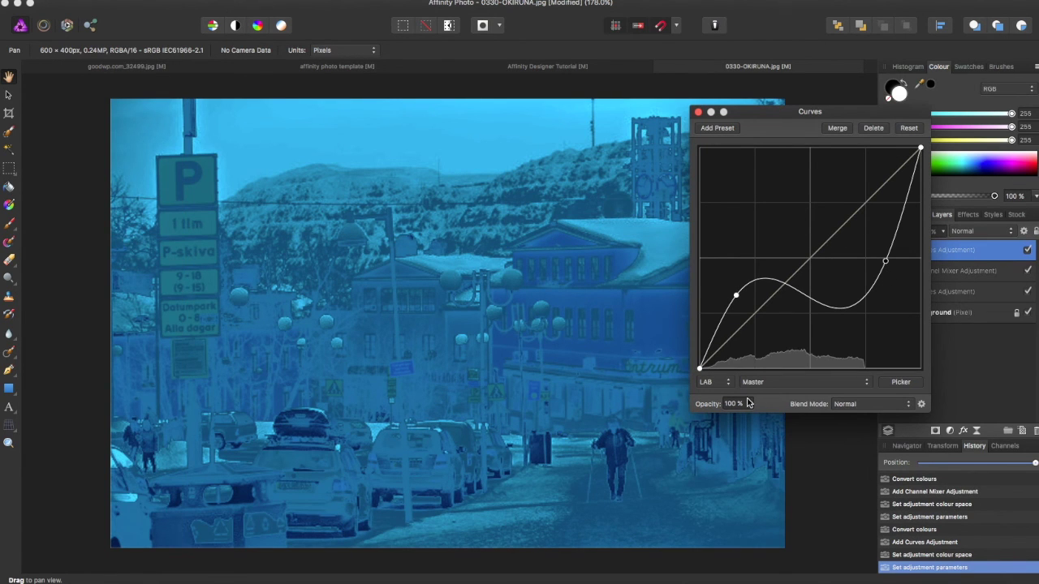
Switch the curve back to RGB, resetting it straight, and close Curves.
{"action": "left_click", "coordinate": [712, 387]}
{"action": "left_click", "coordinate": [714, 367]}
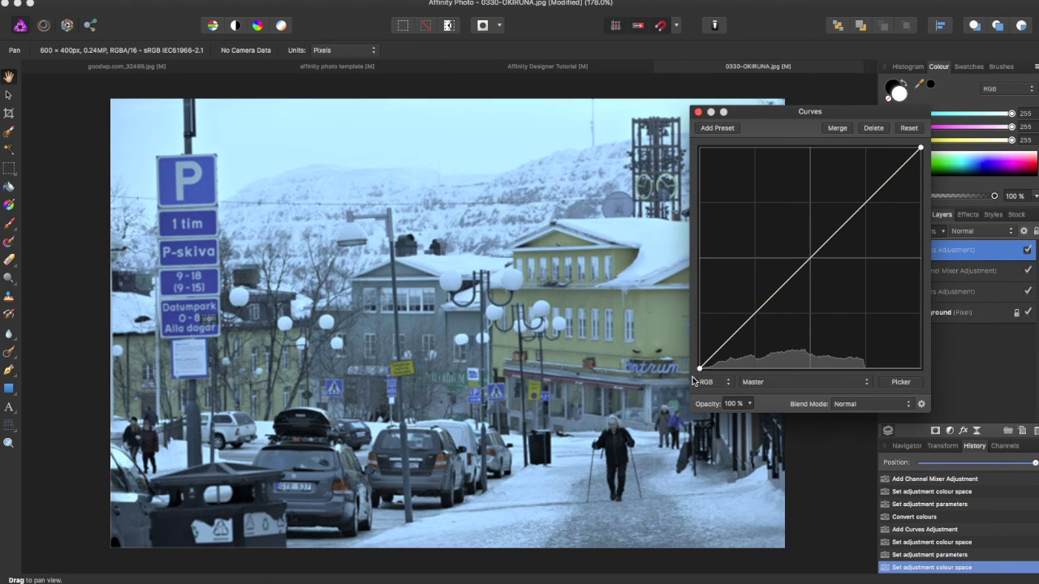
{"action": "left_click", "coordinate": [697, 112]}
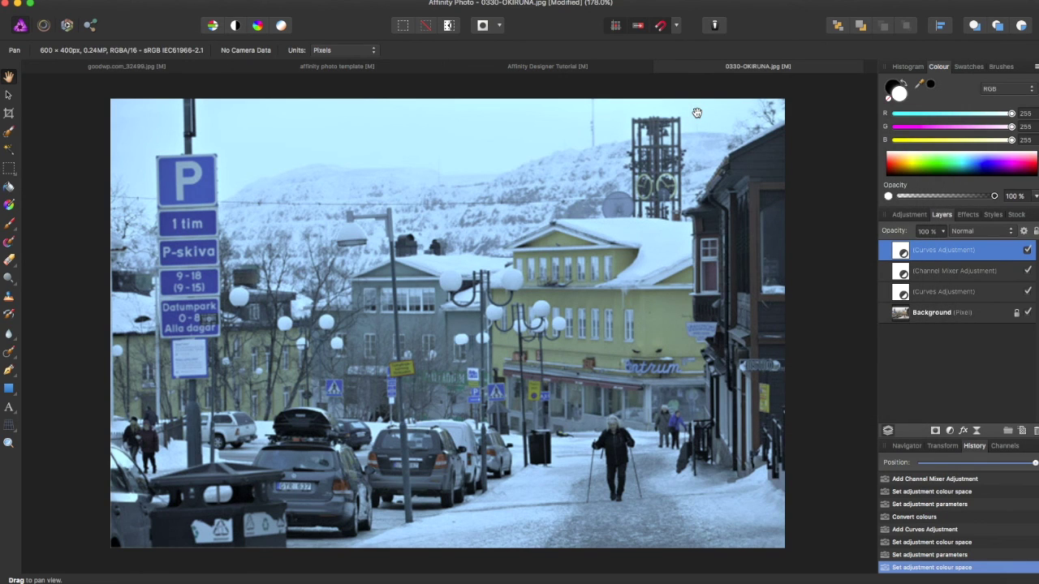